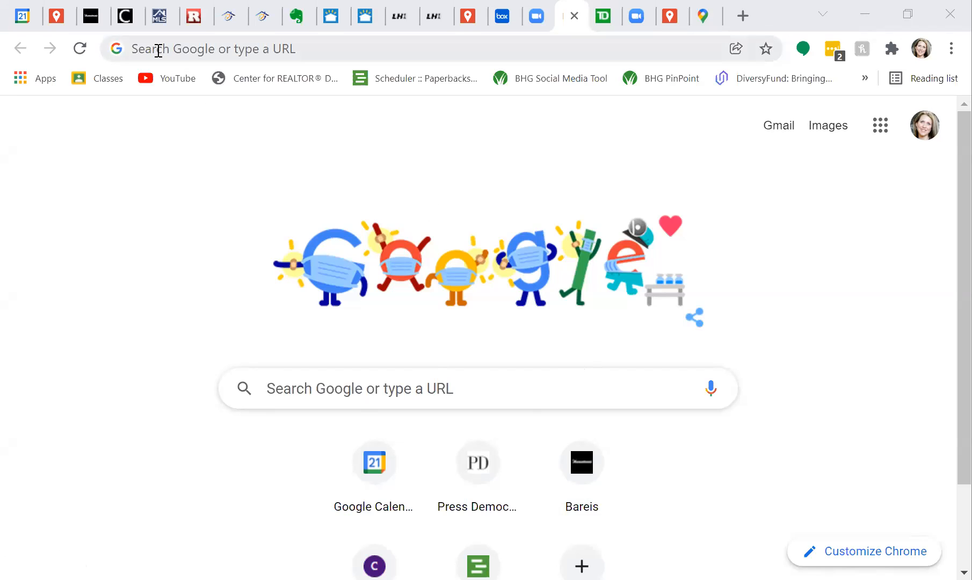
Load mymaps.google.com in Chrome to reach the My Maps home listing your maps.
key(ctrl+l)
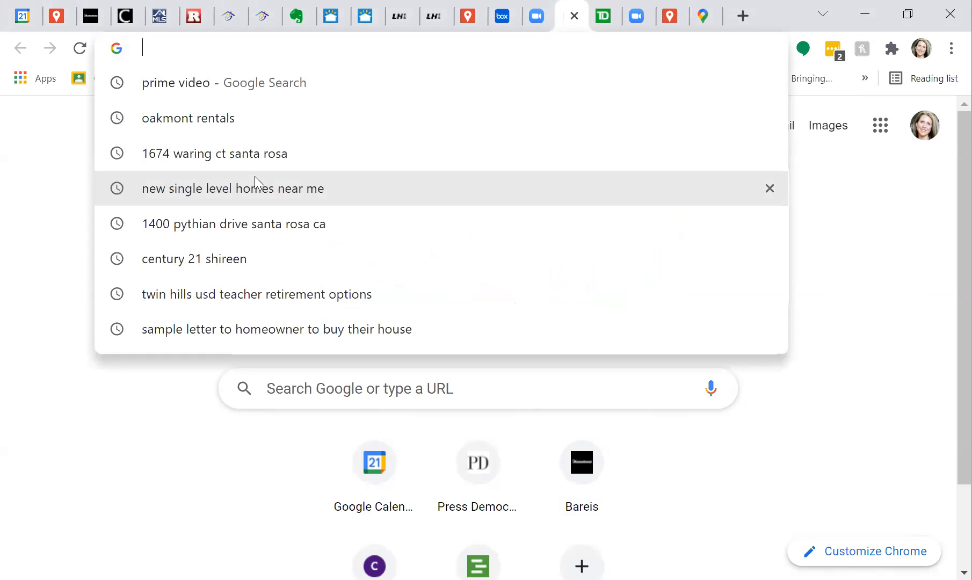
text(mymaps.g)
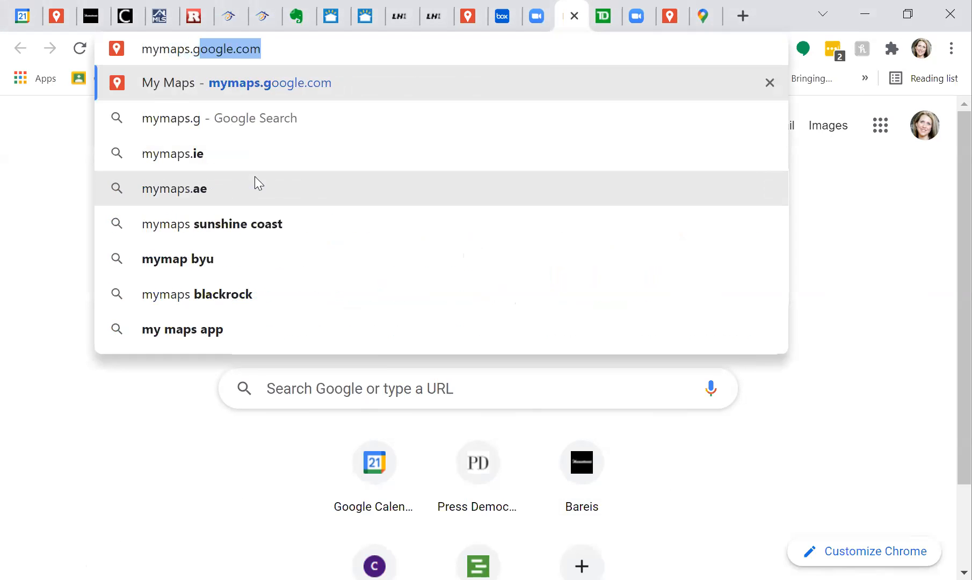
text(oogle.com)
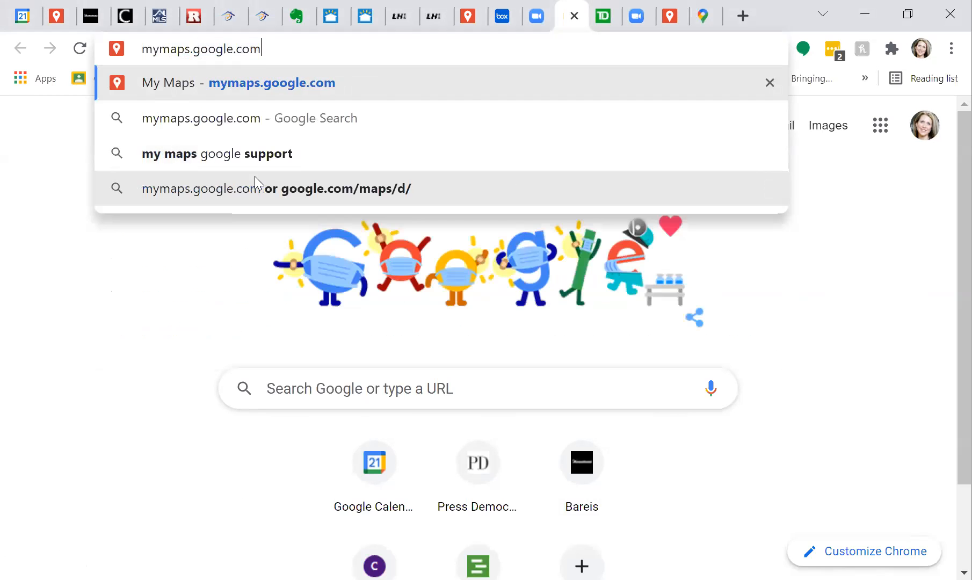
key(Return)
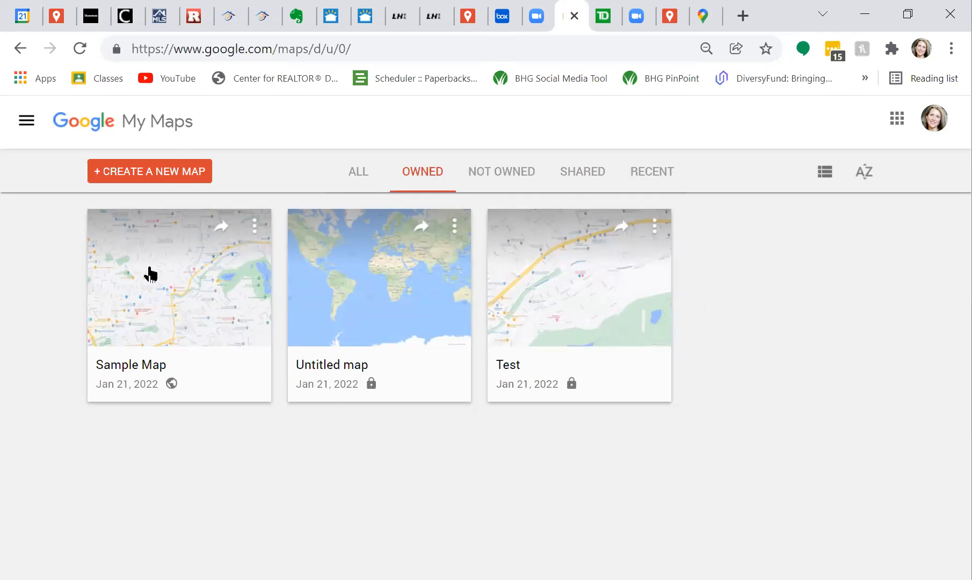
Create a map titled 'Client name 1/23' described as 'These are the homes we're going to see on Sunday'.
click(353, 398)
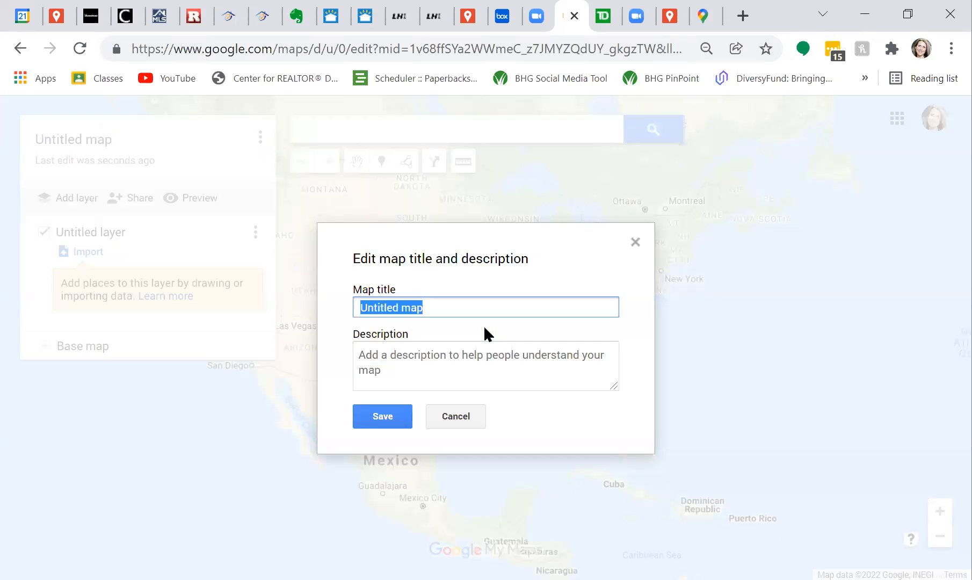
text(Clien)
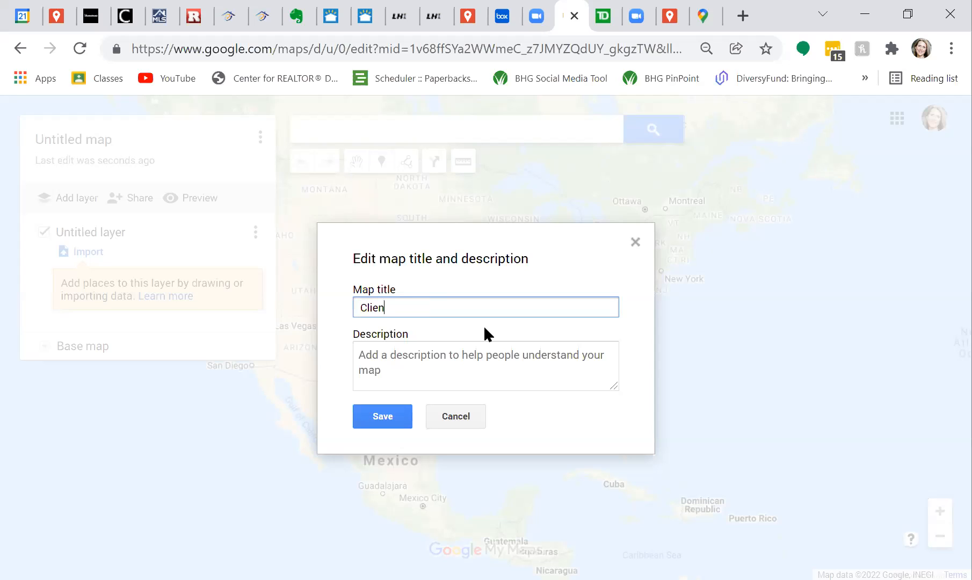
text(t name 1/23)
click(379, 355)
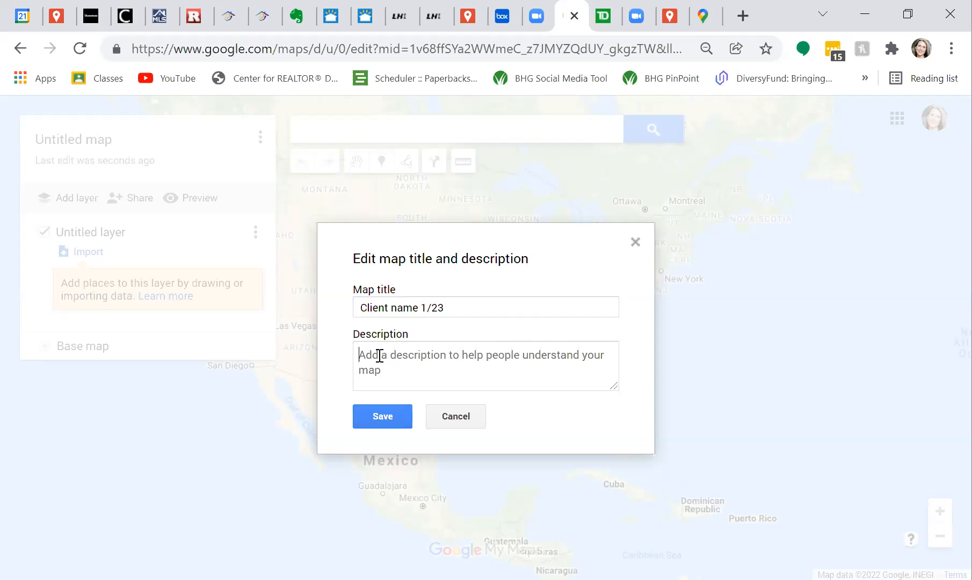
text(These are the h)
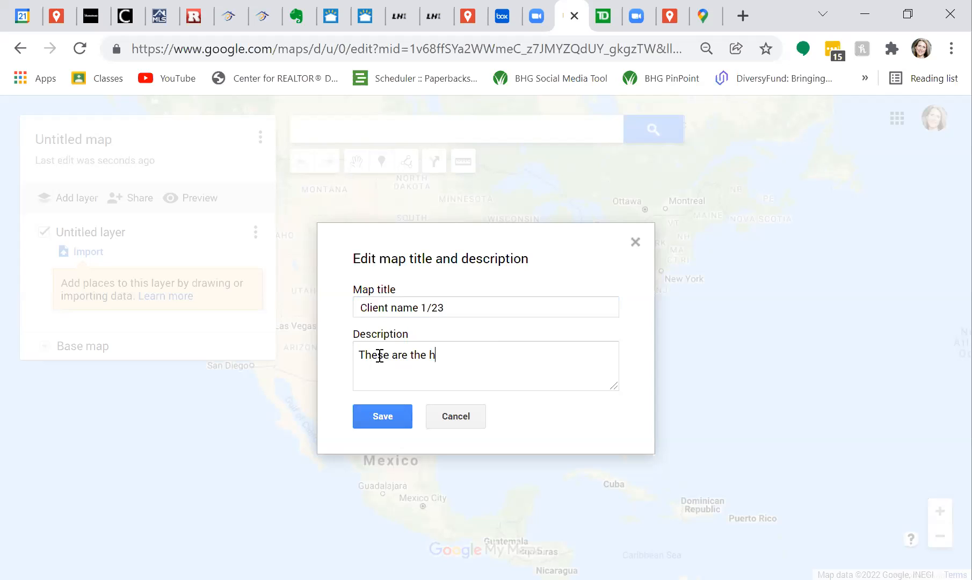
text(omes we're going to see on S)
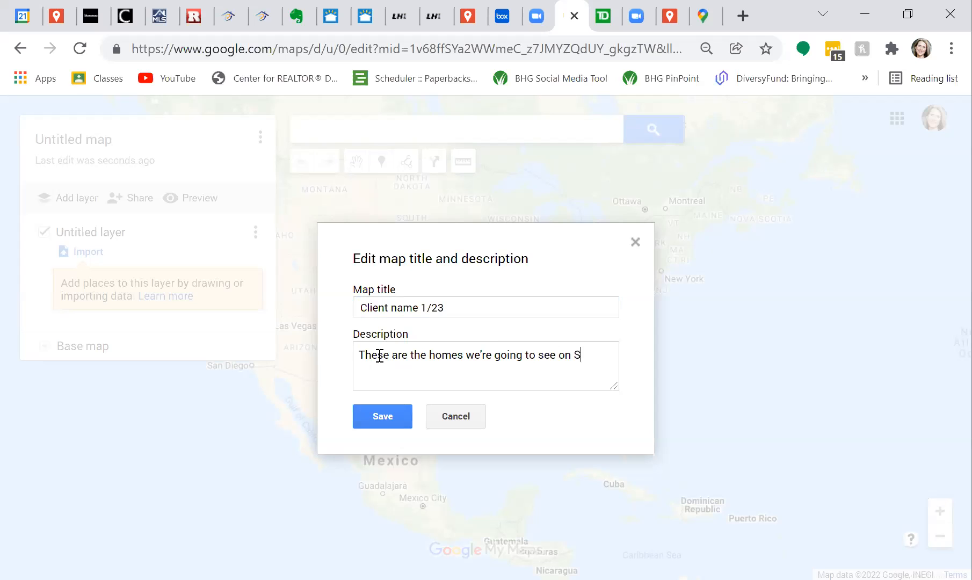
text(unday)
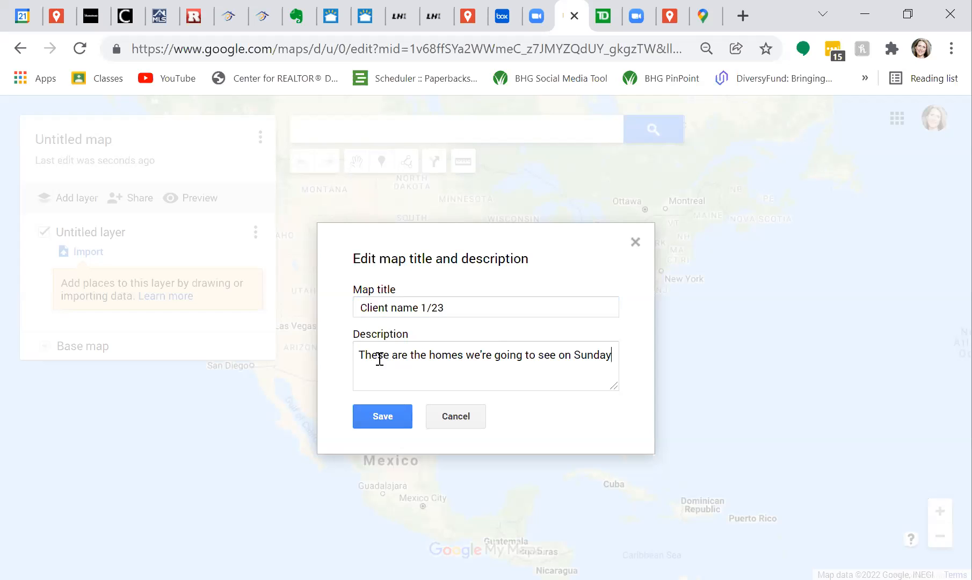
click(395, 422)
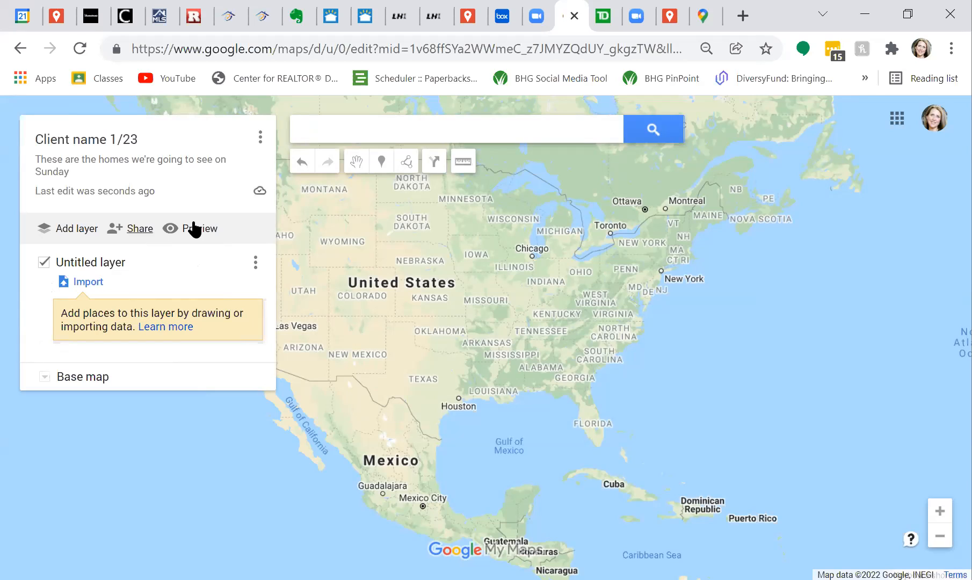
click(382, 161)
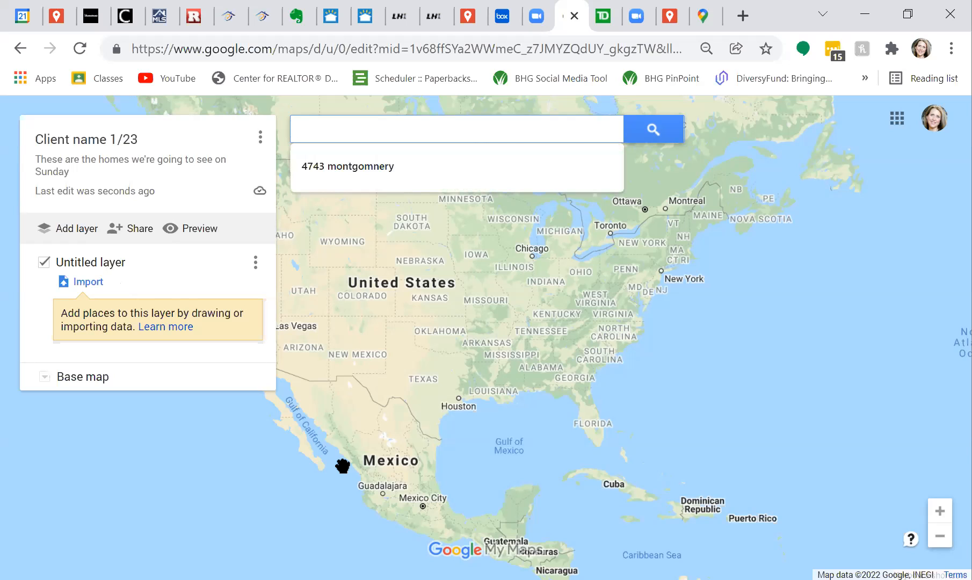
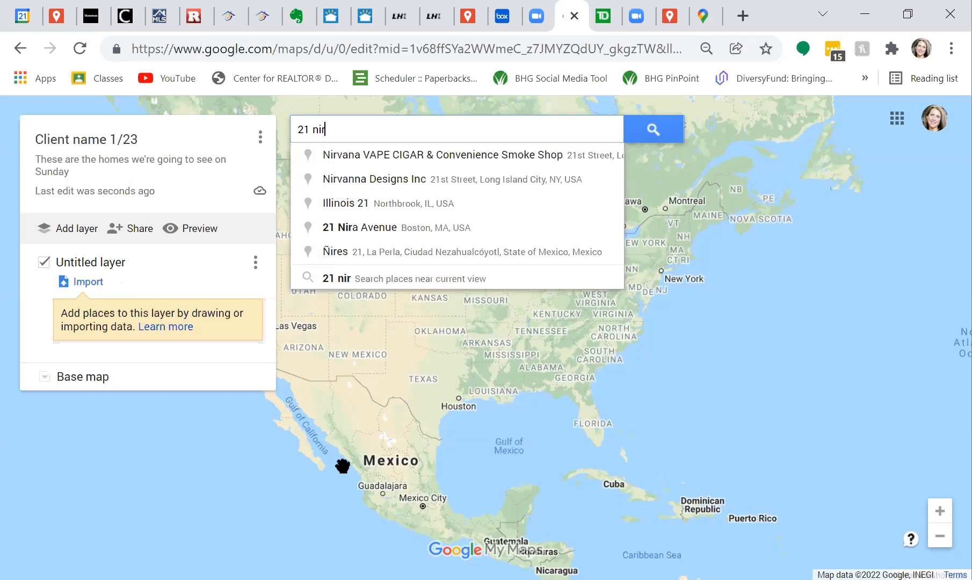
key(ctrl+a)
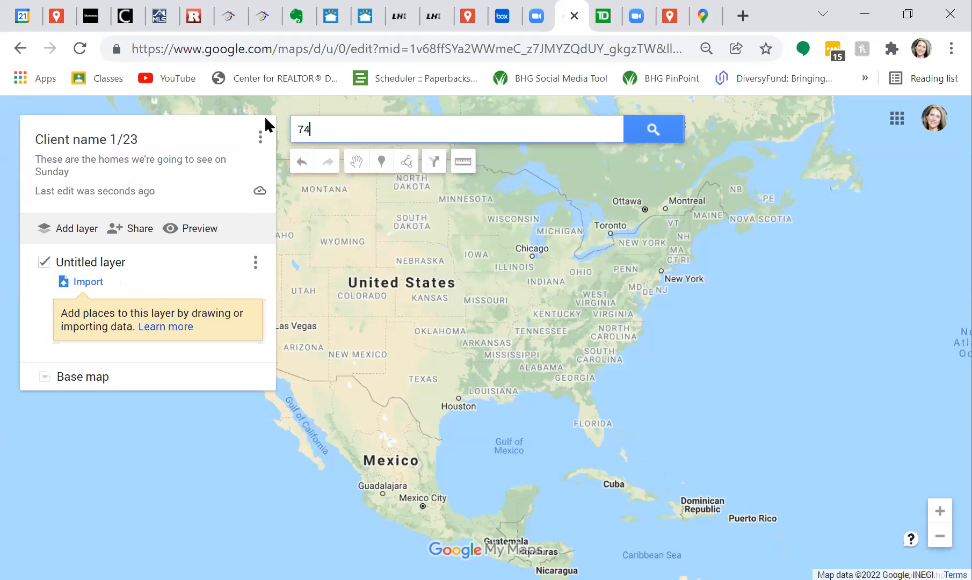
key(BackSpace)
key(BackSpace)
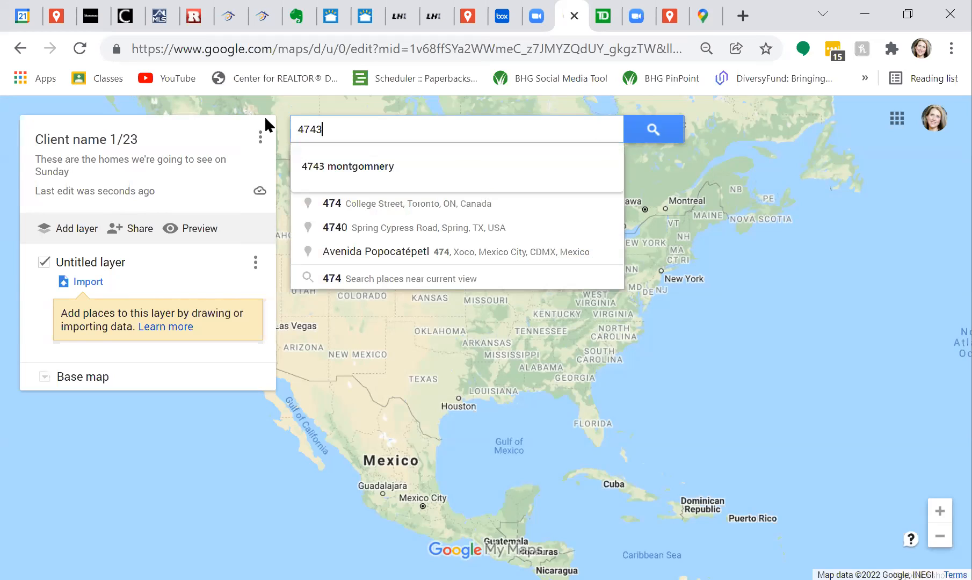
click(365, 162)
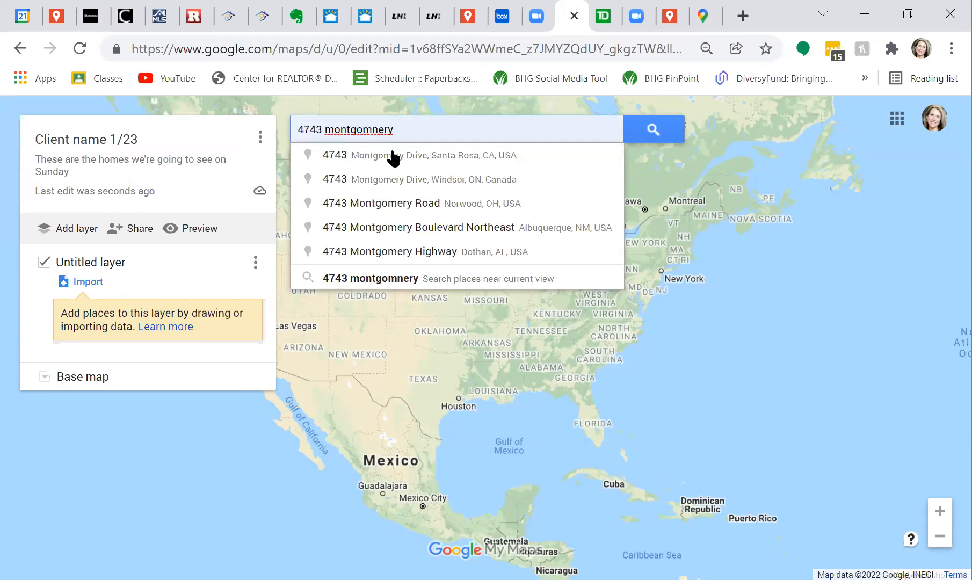
click(361, 161)
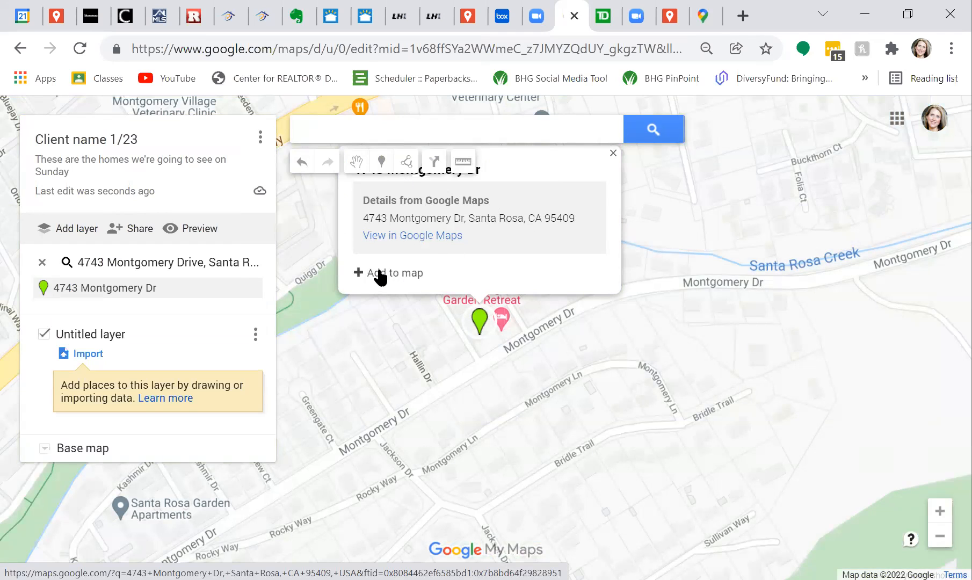
click(409, 133)
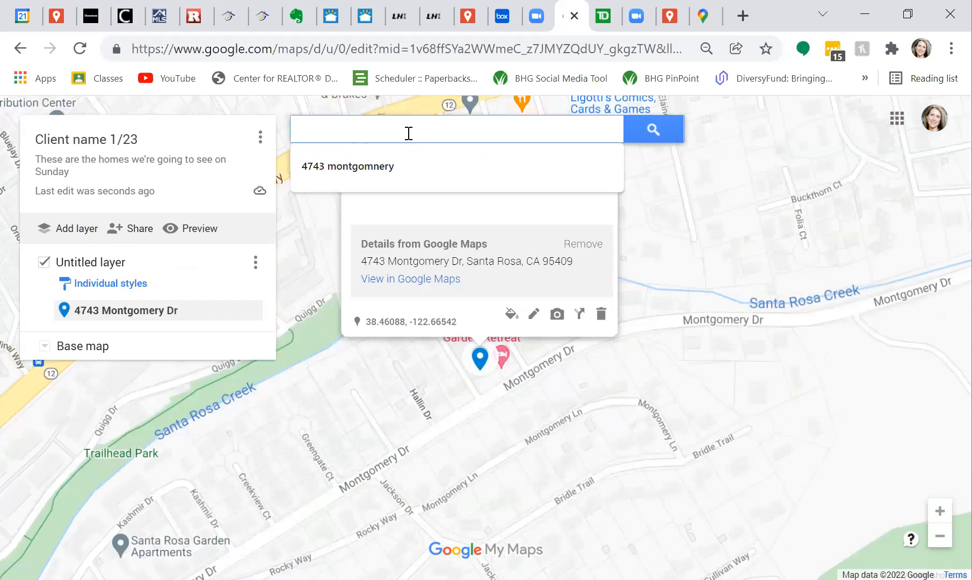
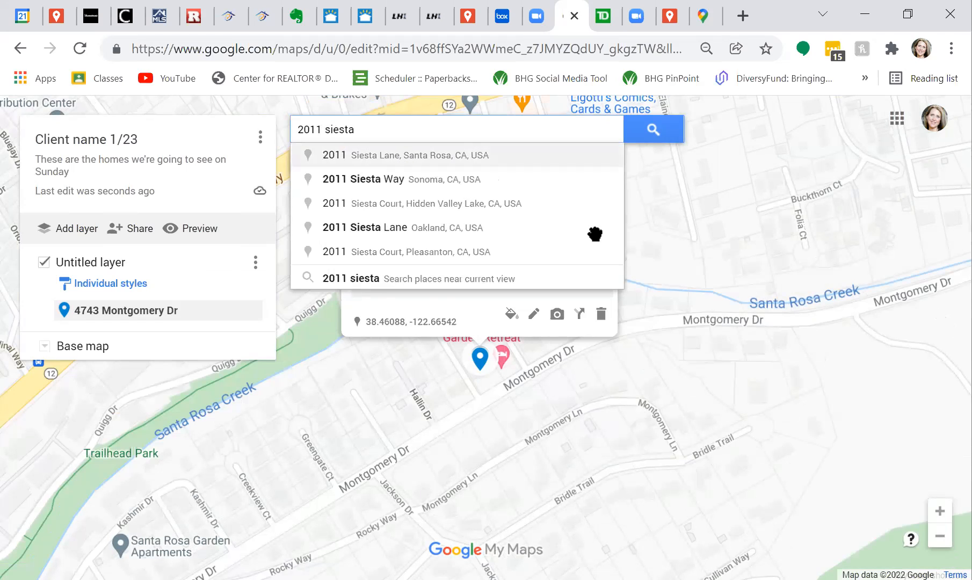
key(Return)
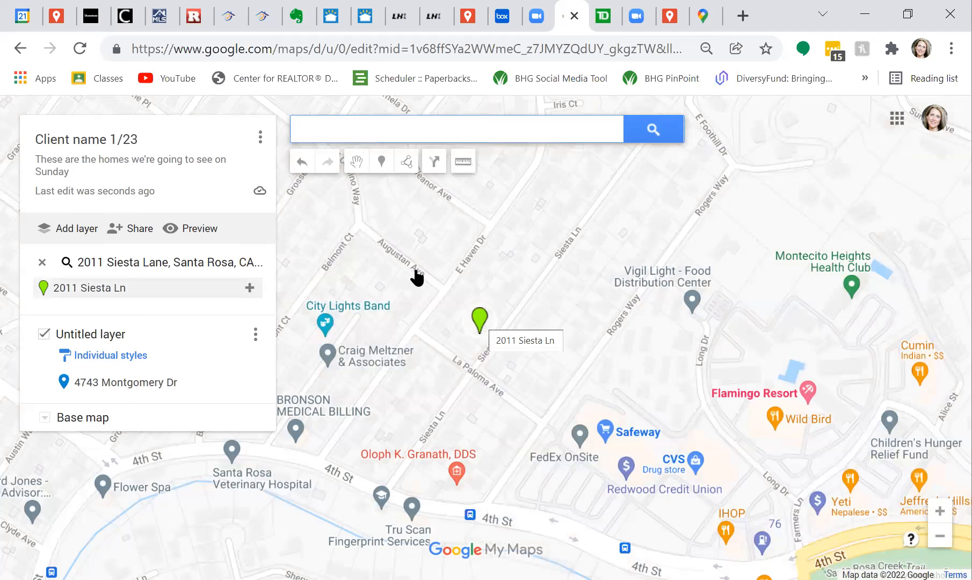
click(481, 322)
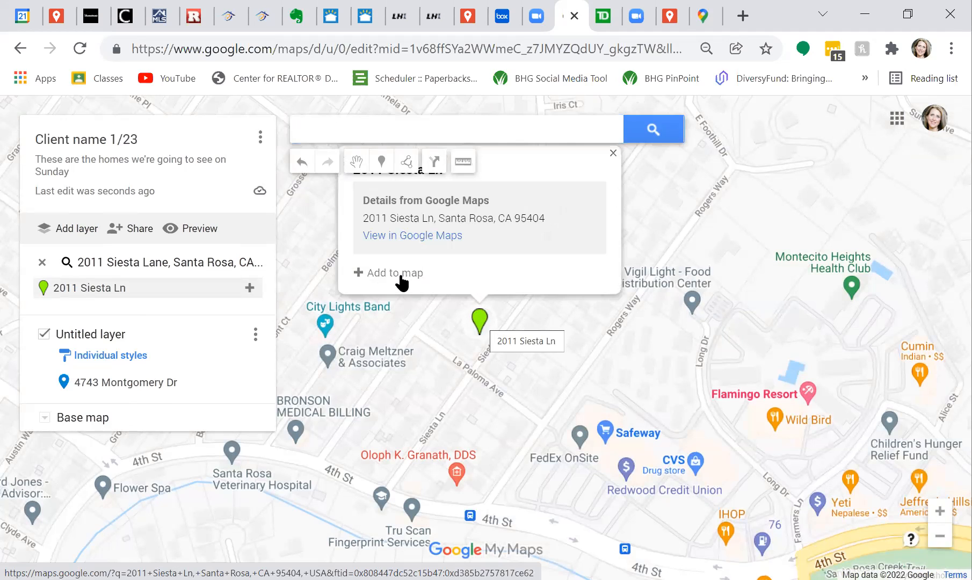
click(393, 131)
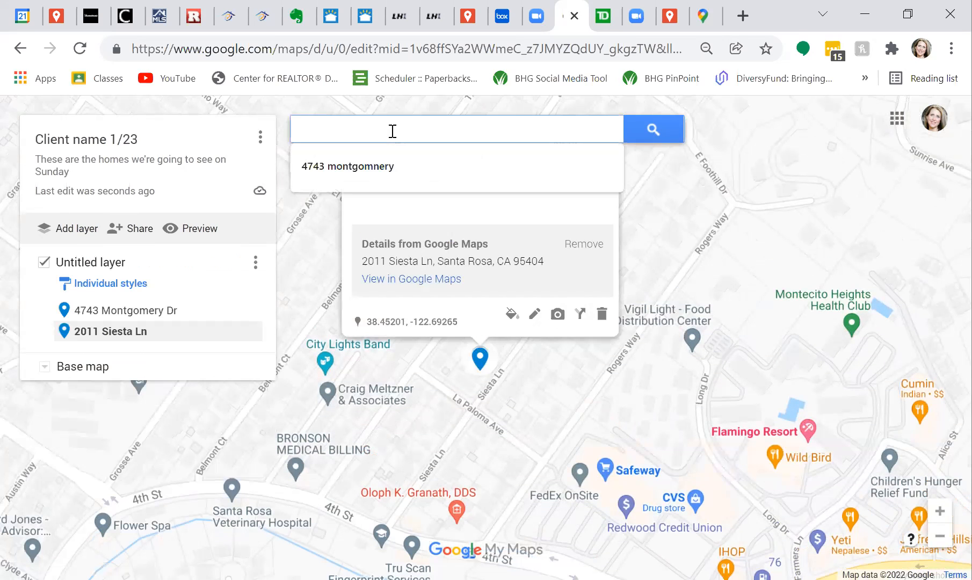
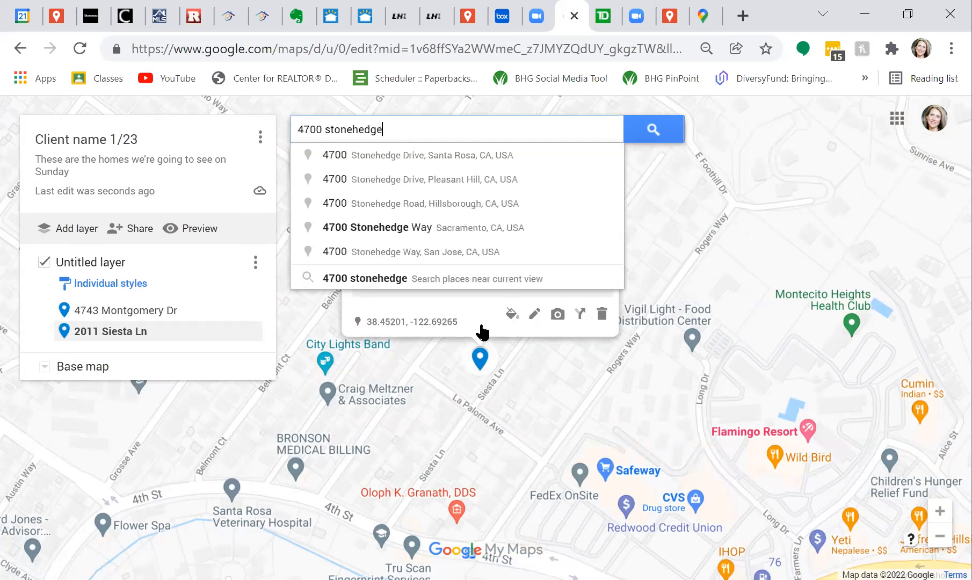
key(Return)
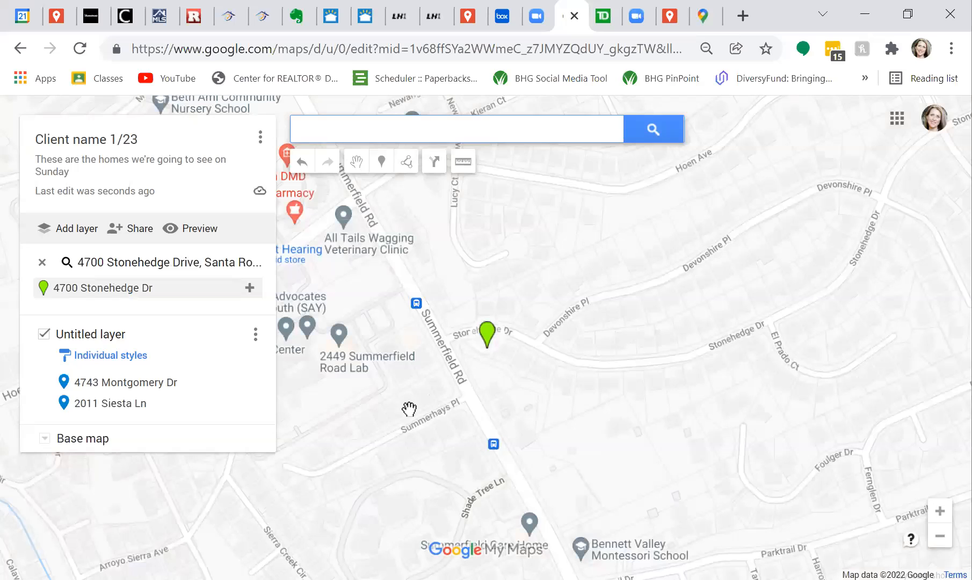
click(250, 288)
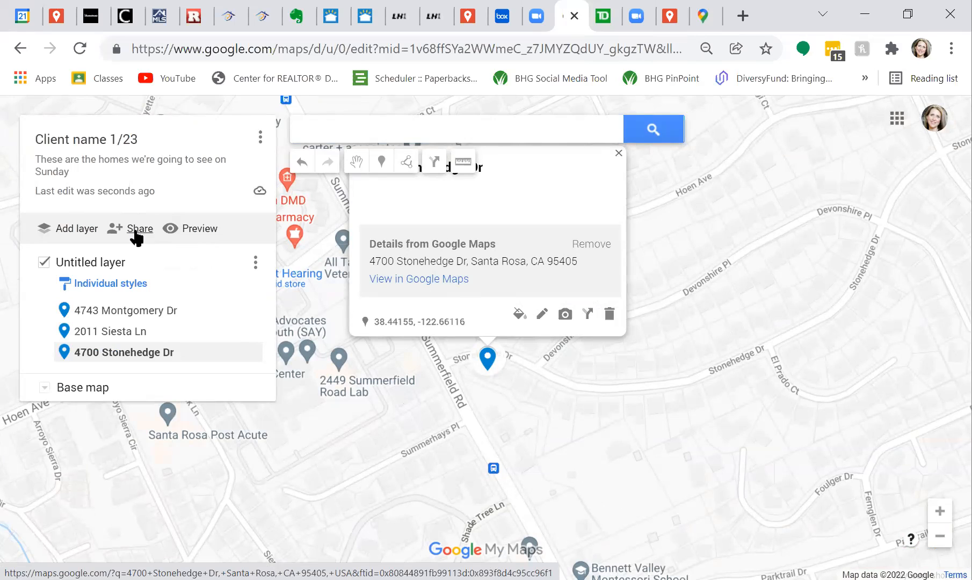
click(199, 231)
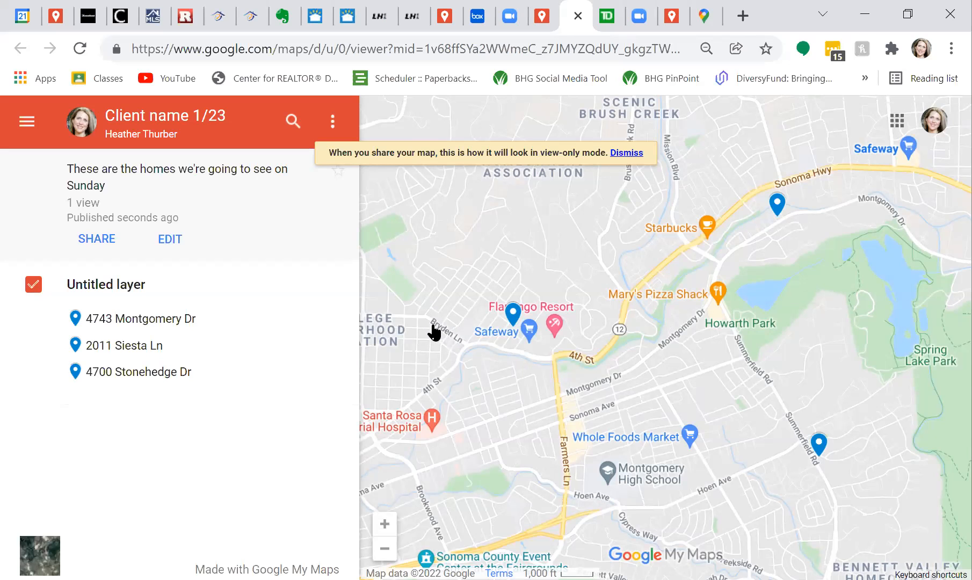
drag(525, 326, 441, 314)
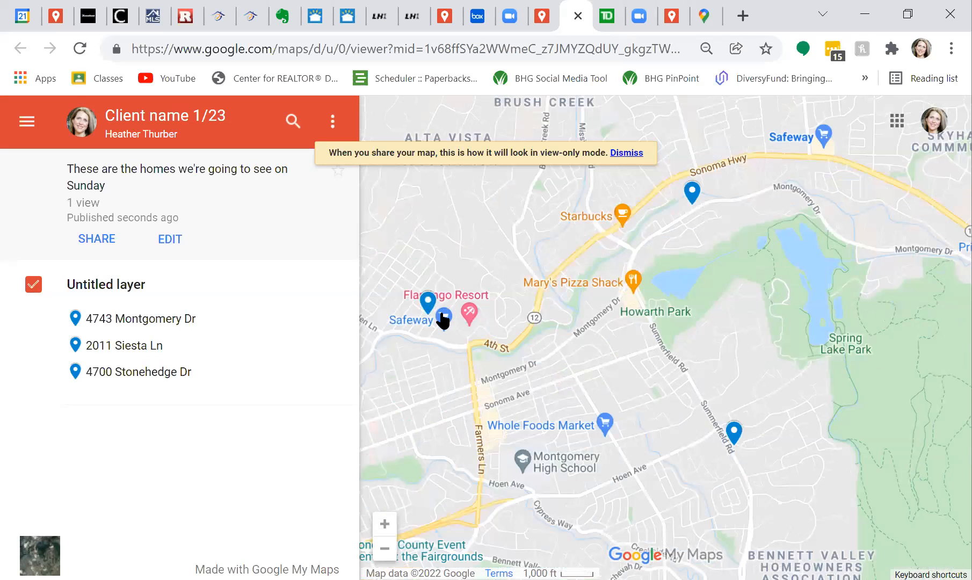
click(693, 193)
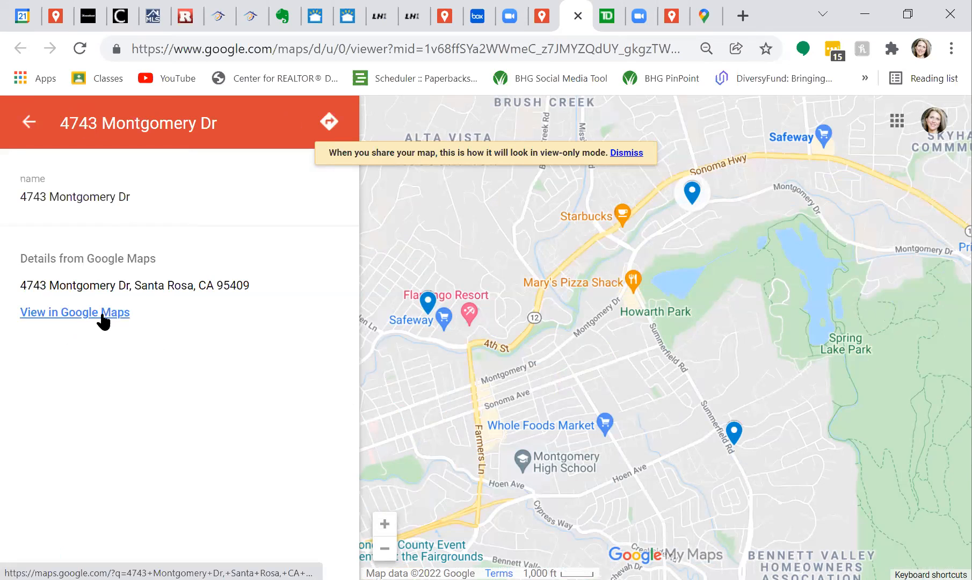
click(31, 120)
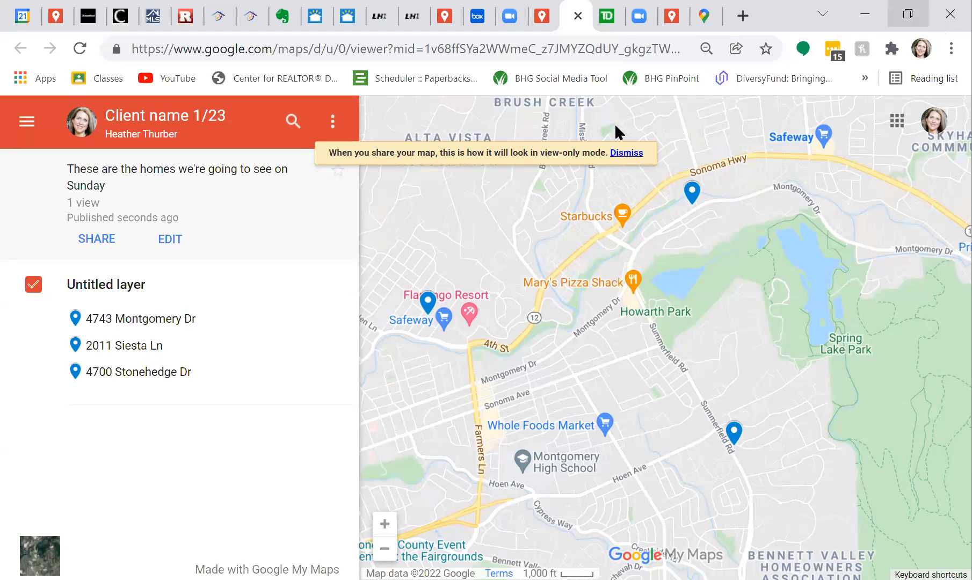
click(908, 15)
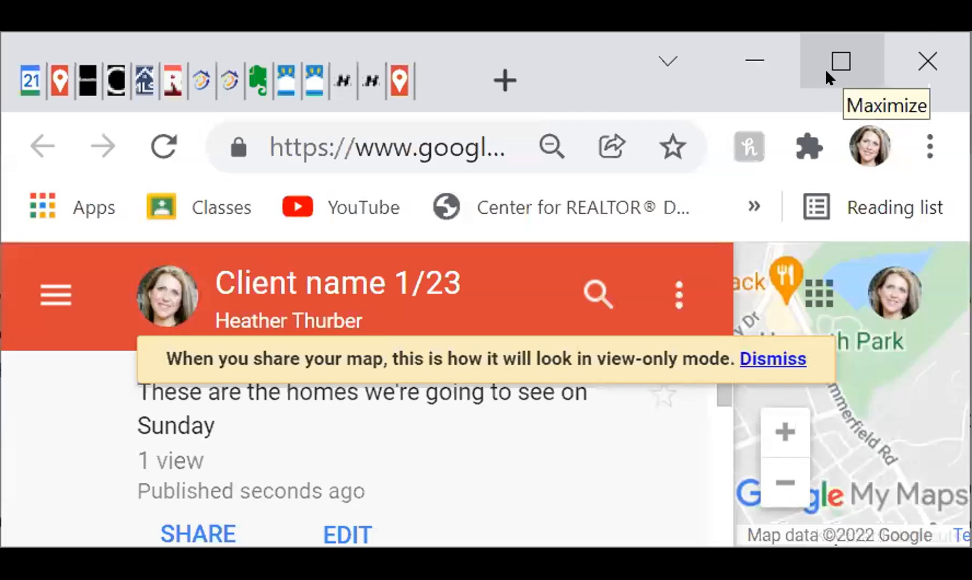
click(830, 56)
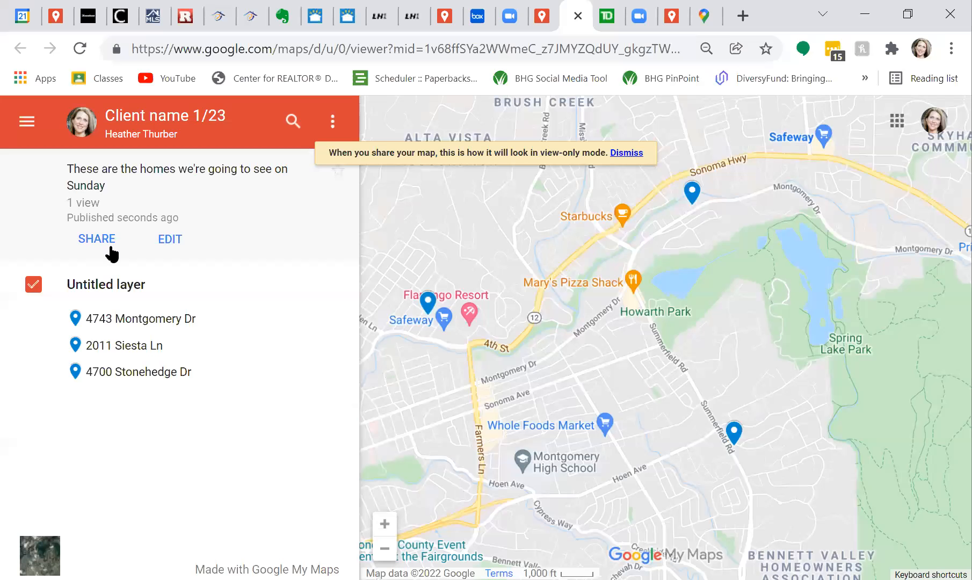
Choose email sharing for Client name 1/23 and change its permissions to reach the sharing dialog.
click(114, 254)
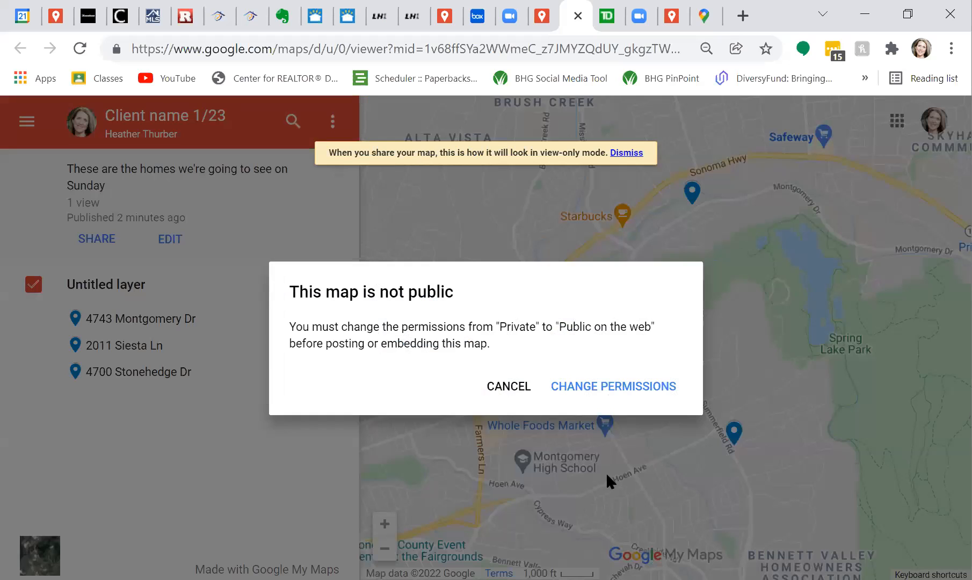
click(650, 387)
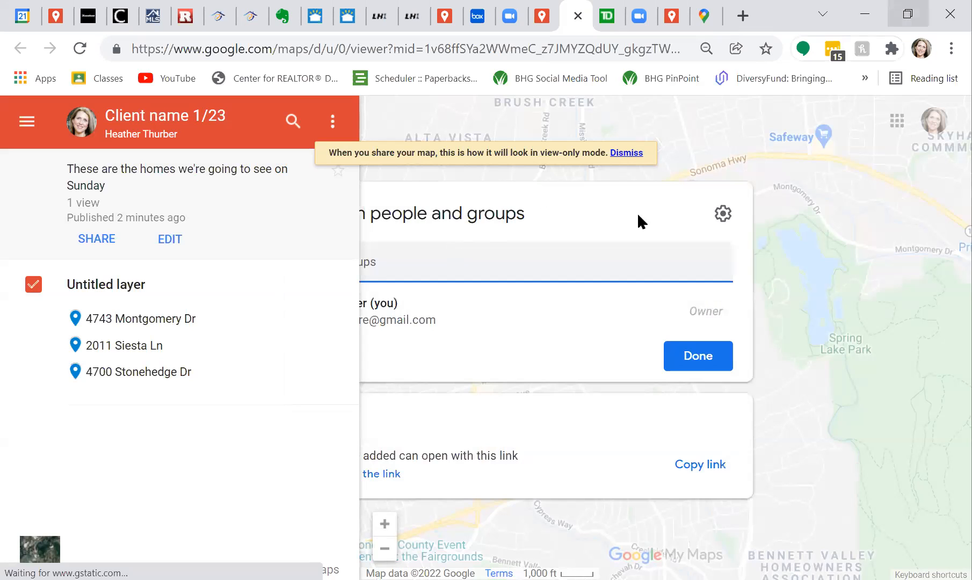
click(439, 376)
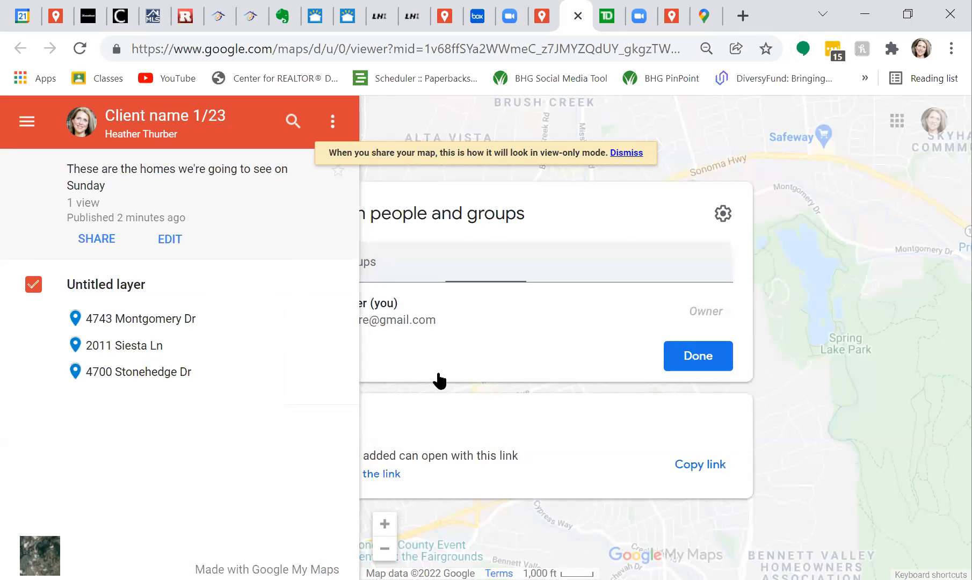
click(338, 133)
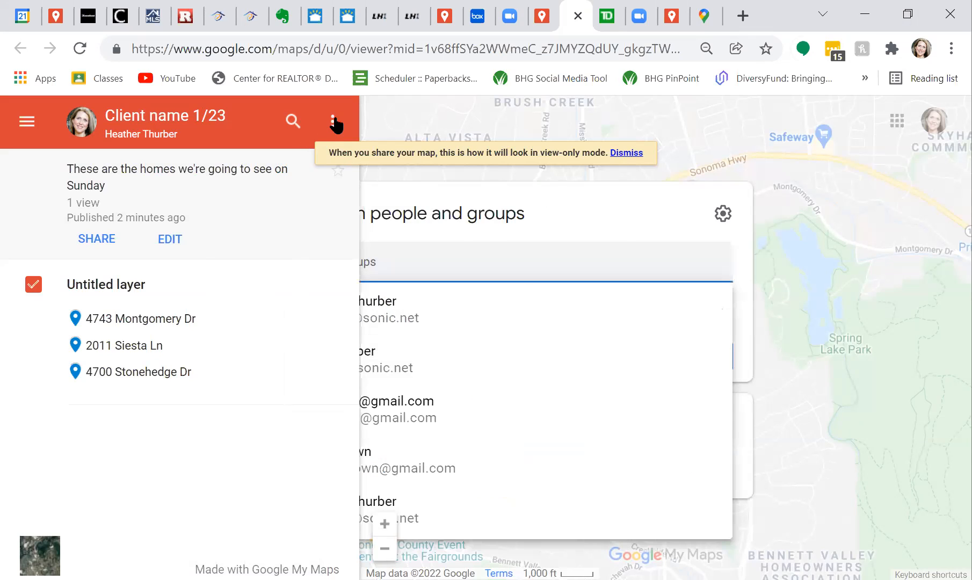
click(333, 127)
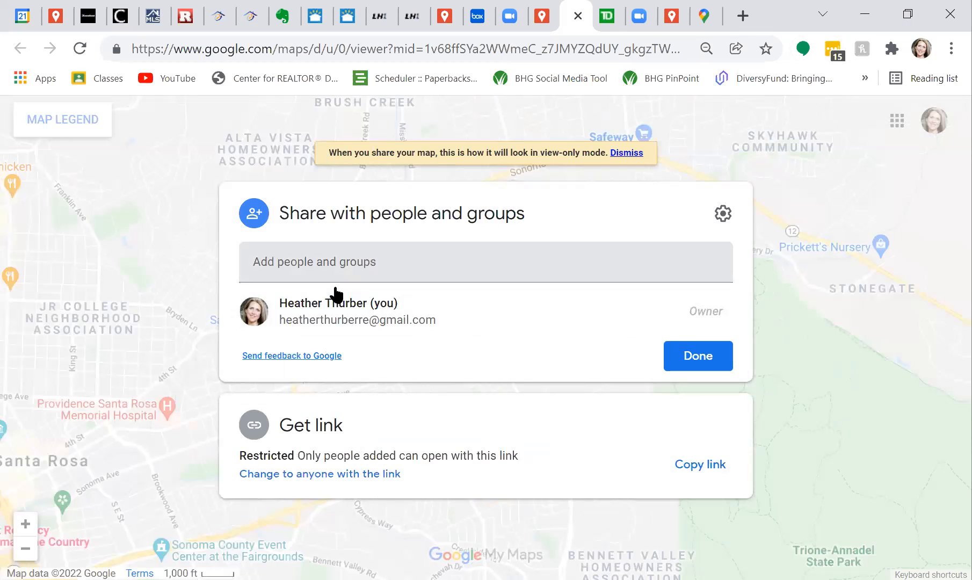
Share the map with one contact, adding the message 'This is our trip', and send it.
click(335, 289)
text(sh)
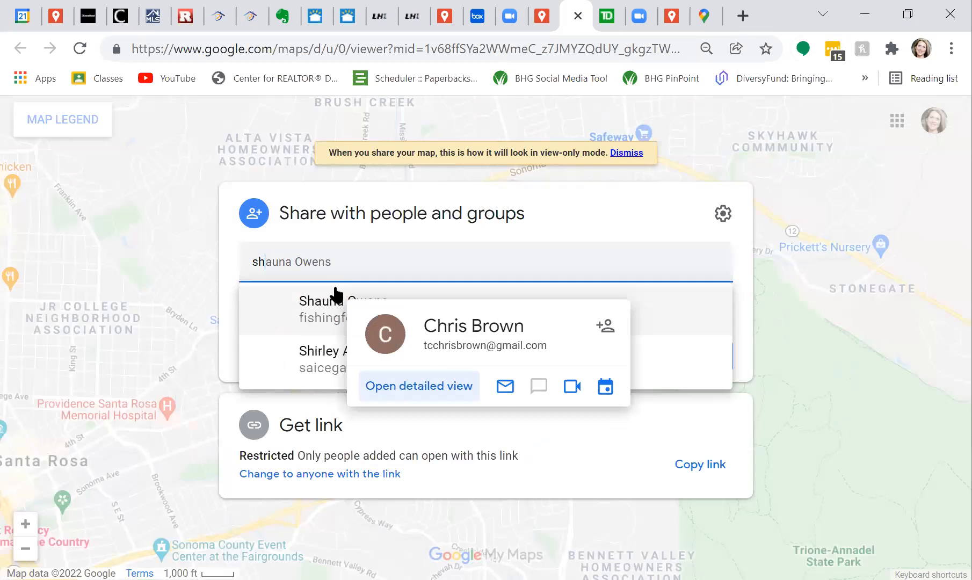
text(ir)
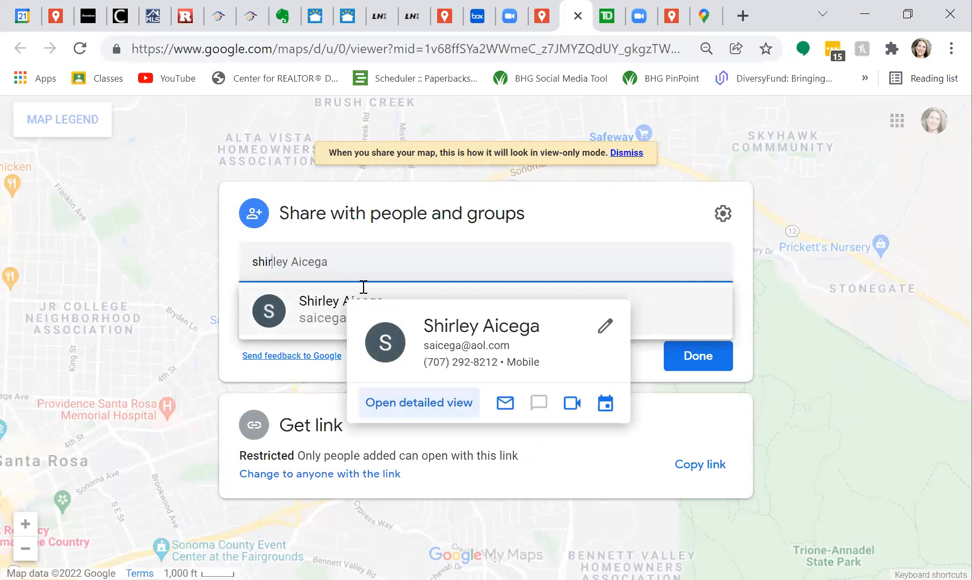
key(Return)
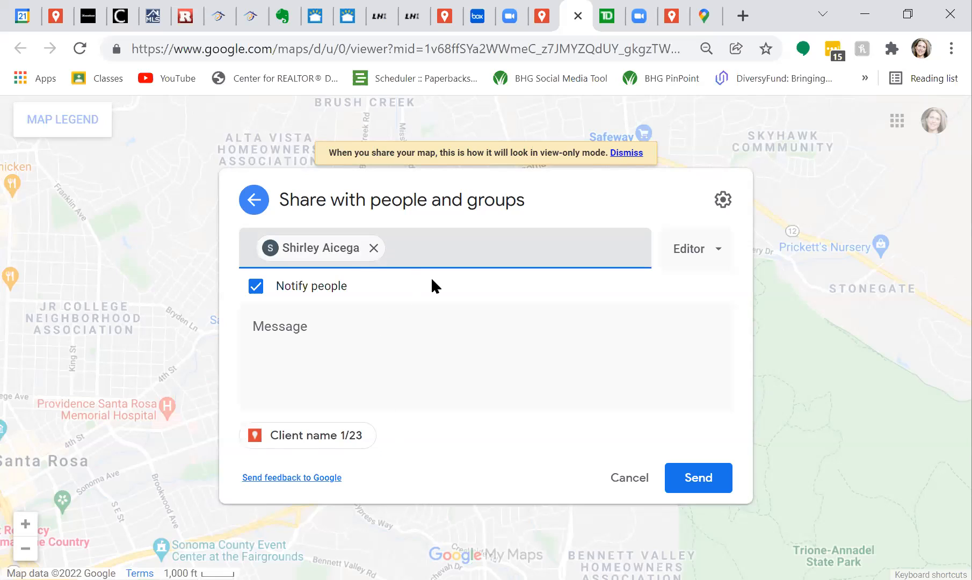
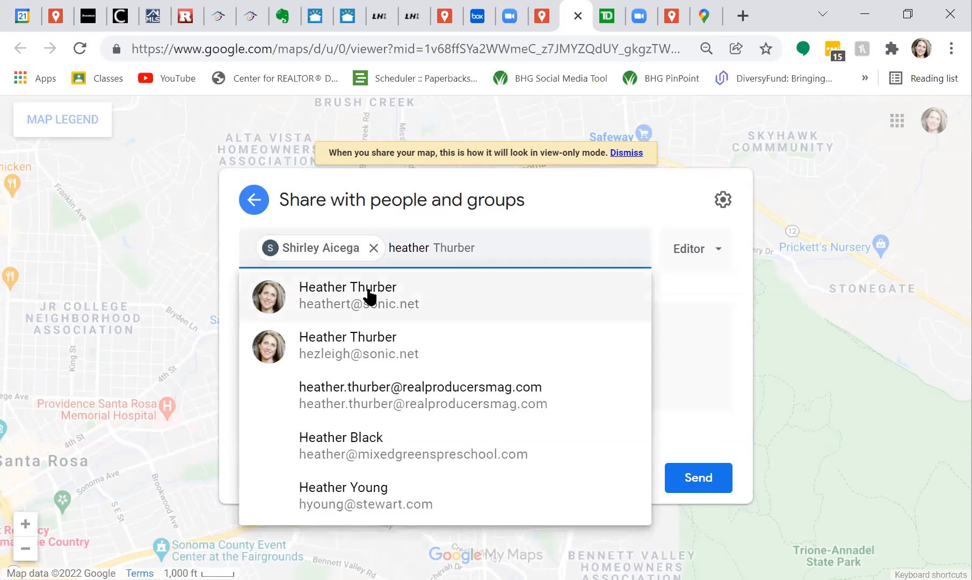
click(370, 287)
click(373, 248)
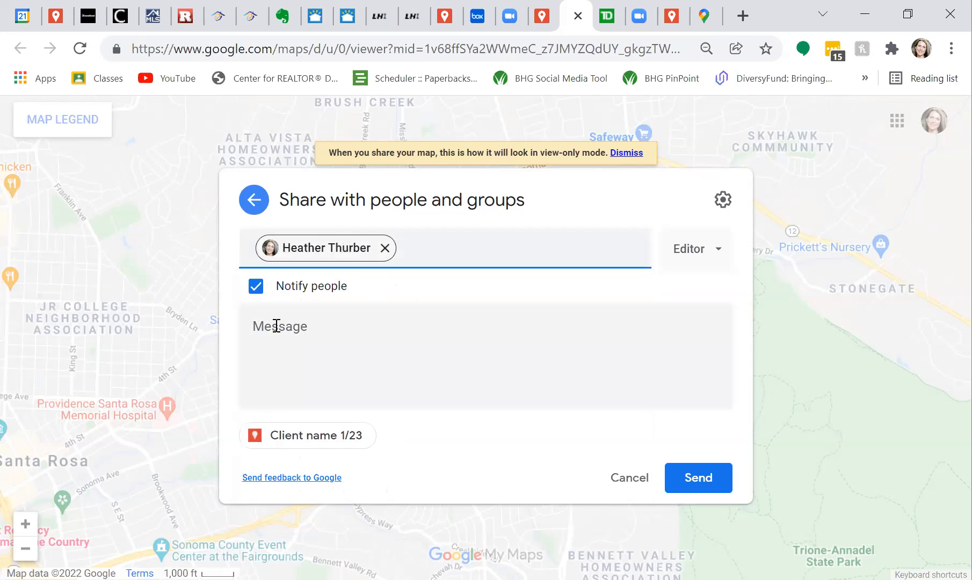
click(656, 398)
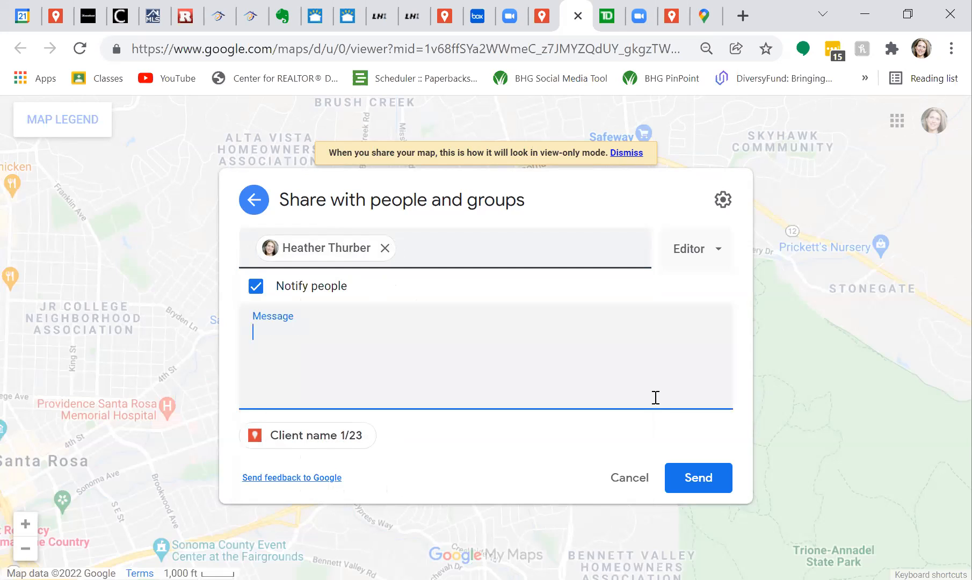
text(This is our trip)
click(693, 483)
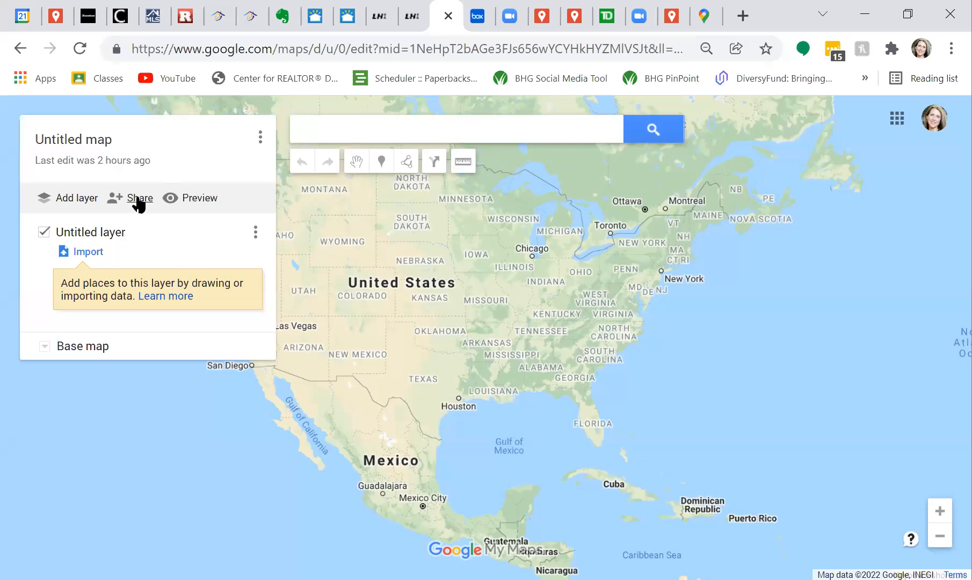
Open Sample Map from your saved maps using Open a map.
click(260, 137)
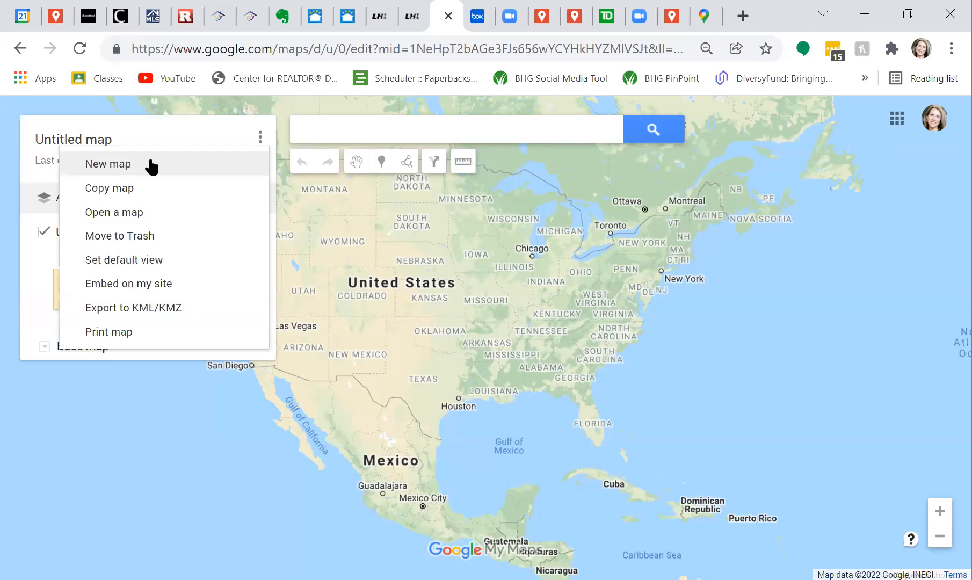
click(180, 204)
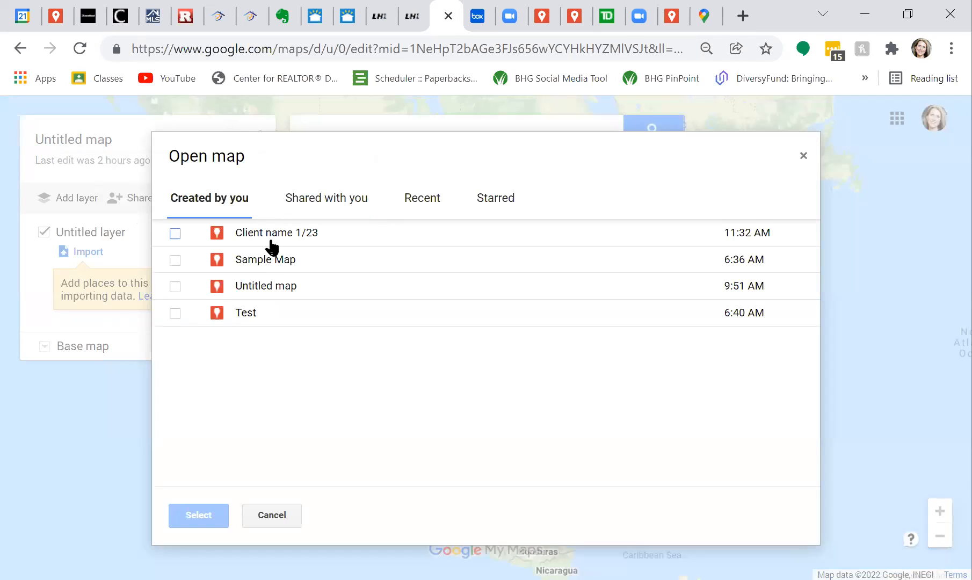
click(278, 263)
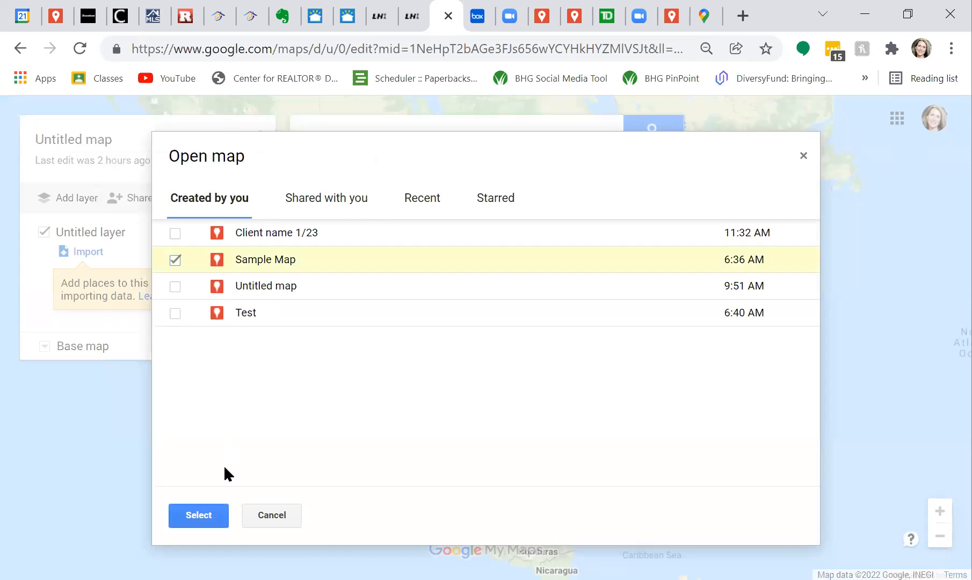
click(202, 515)
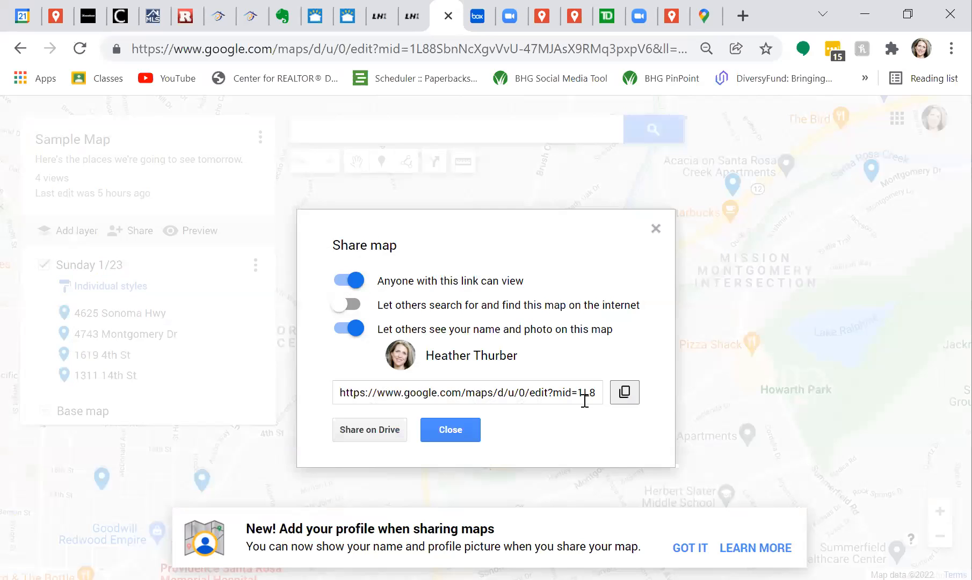
Copy Sample Map's anyone-with-the-link view URL and close the Share map dialog.
click(626, 393)
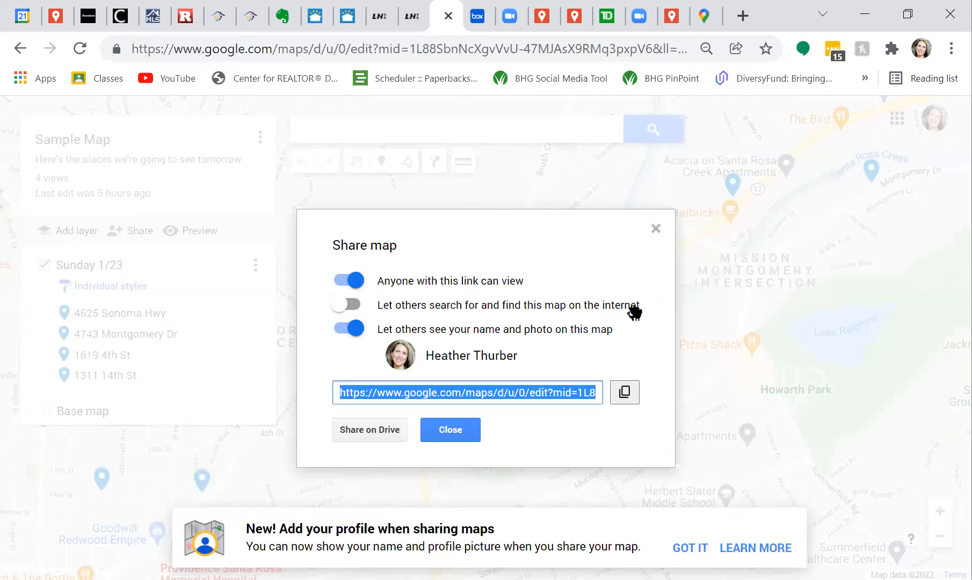
key(Escape)
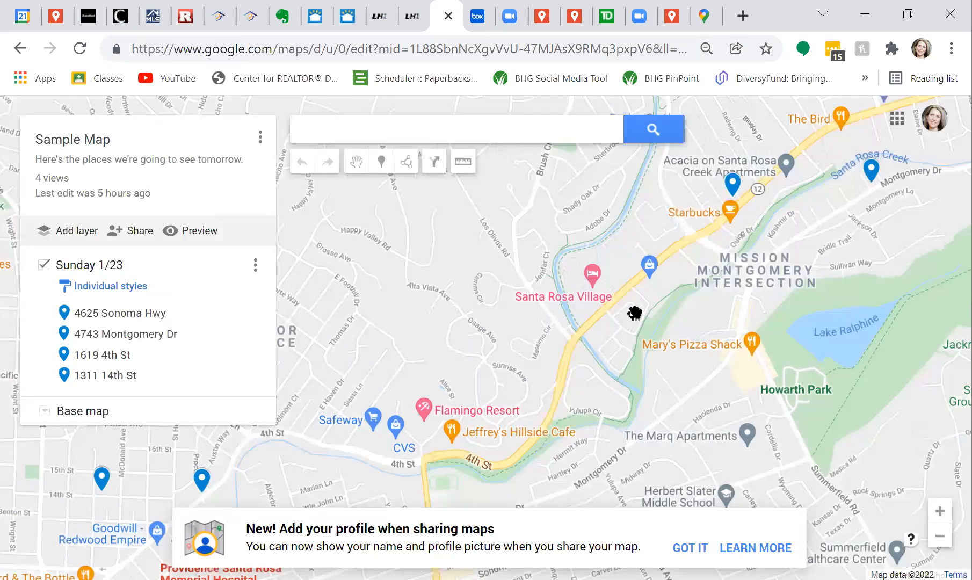